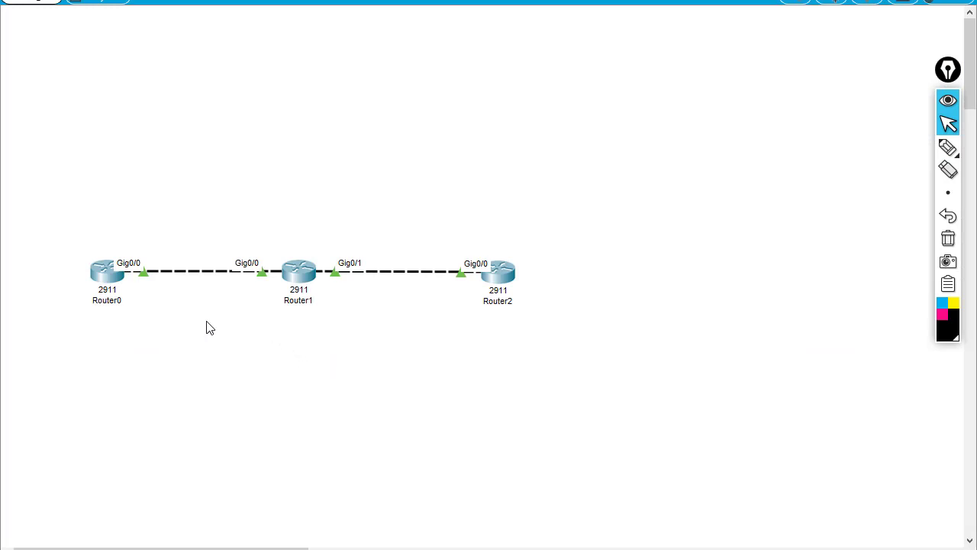
# - In Router1's CLI, enter privileged mode and display its routing table with sh ip route
pyautogui.click(293, 277)
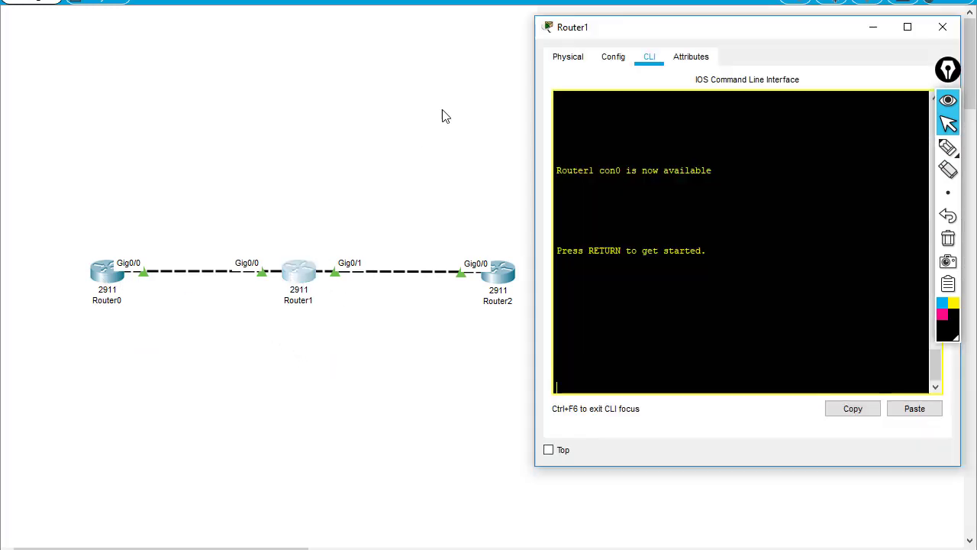
pyautogui.press('Return')
pyautogui.write('en')
pyautogui.press('Return')
pyautogui.write('s')
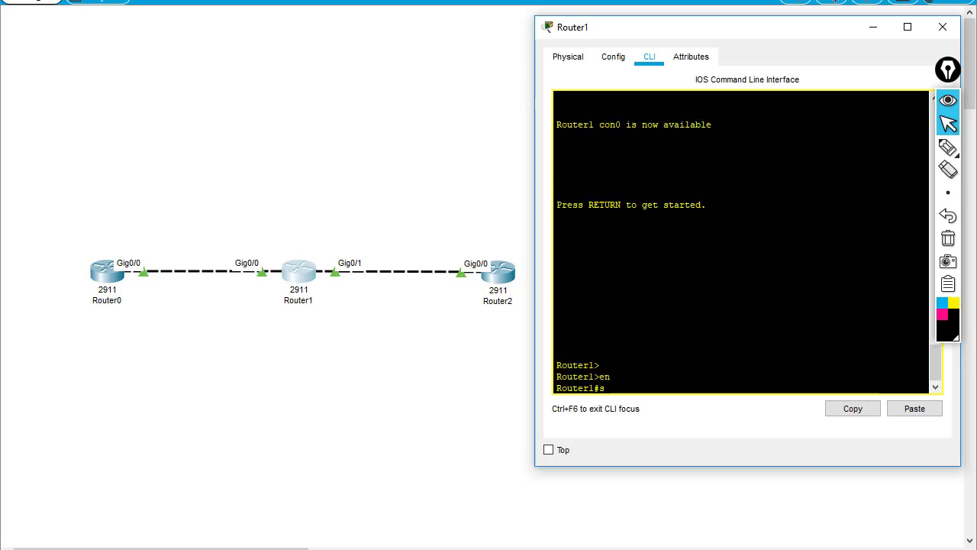
pyautogui.write('h ip route')
pyautogui.press('Return')
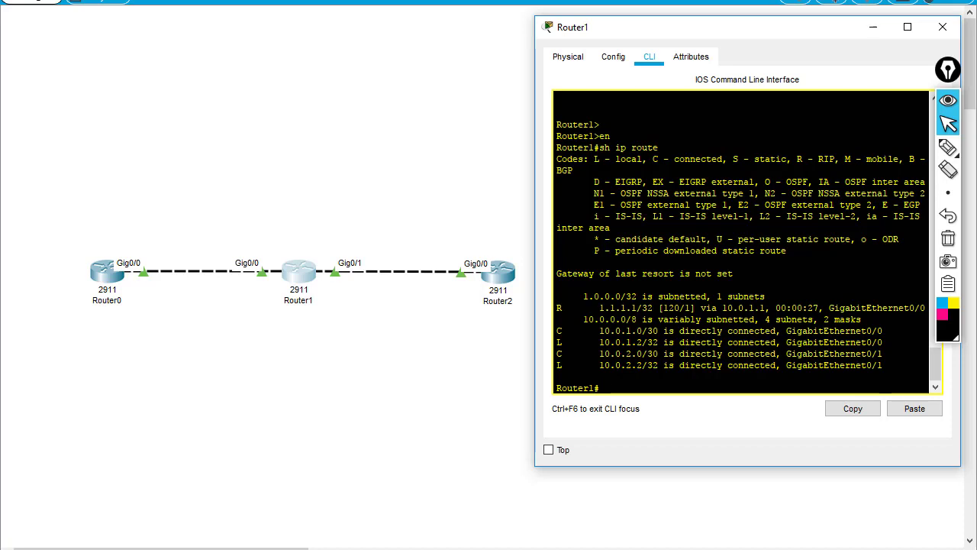
# - Display Router2's routing table with sh ip route, confirming the RIP route to 1.1.1.1
pyautogui.click(497, 353)
pyautogui.click(502, 275)
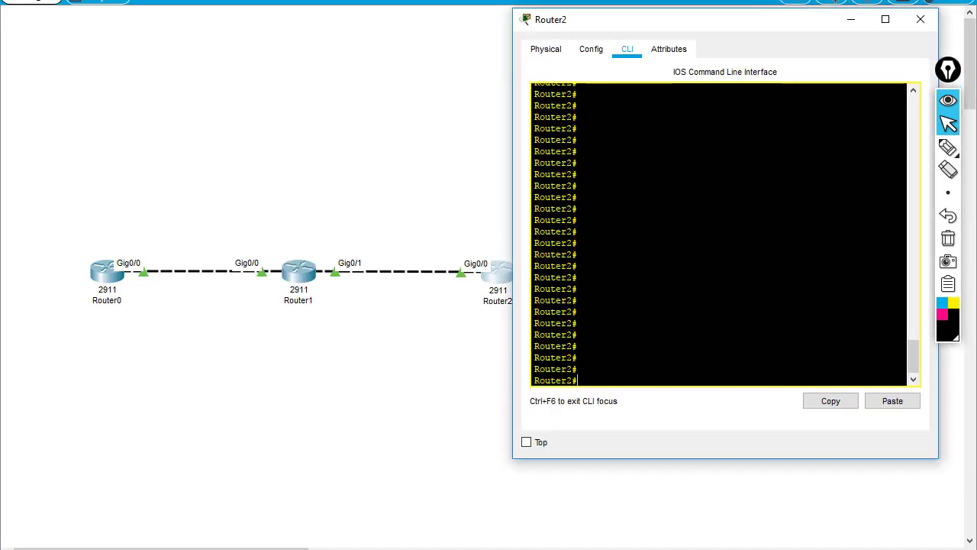
pyautogui.write('sh ip route')
pyautogui.press('Return')
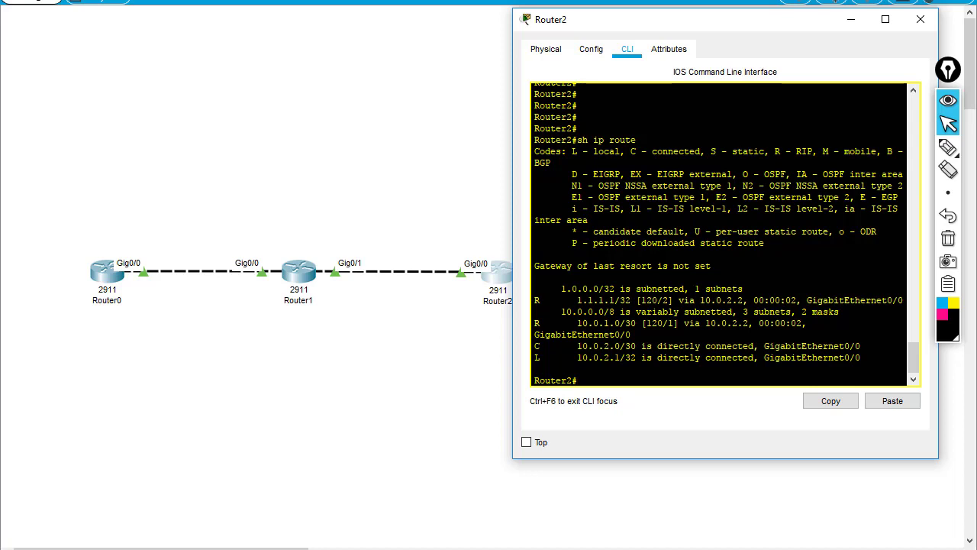
pyautogui.press('Return')
pyautogui.press('Return')
pyautogui.press('Return')
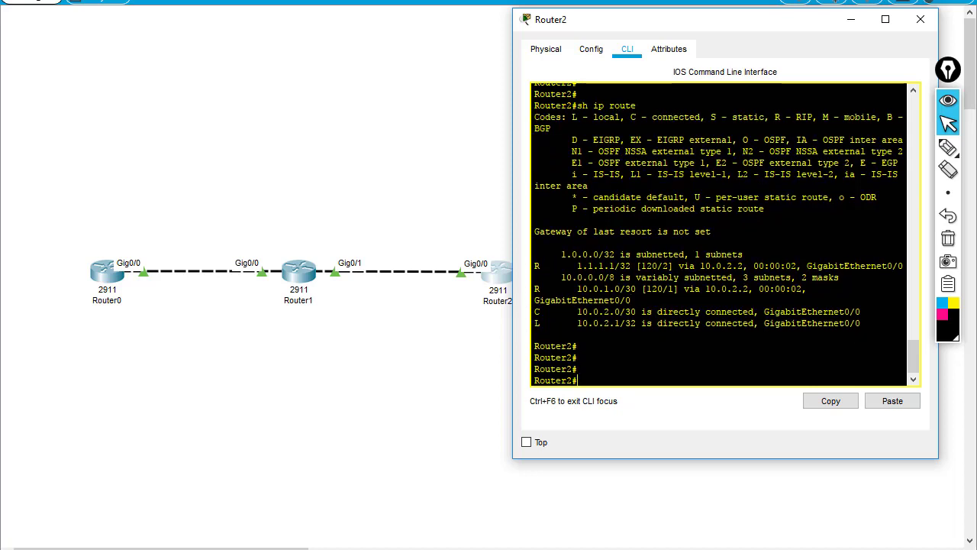
pyautogui.click(327, 375)
# - On Router1, enter global configuration and the router rip configuration mode
pyautogui.click(290, 276)
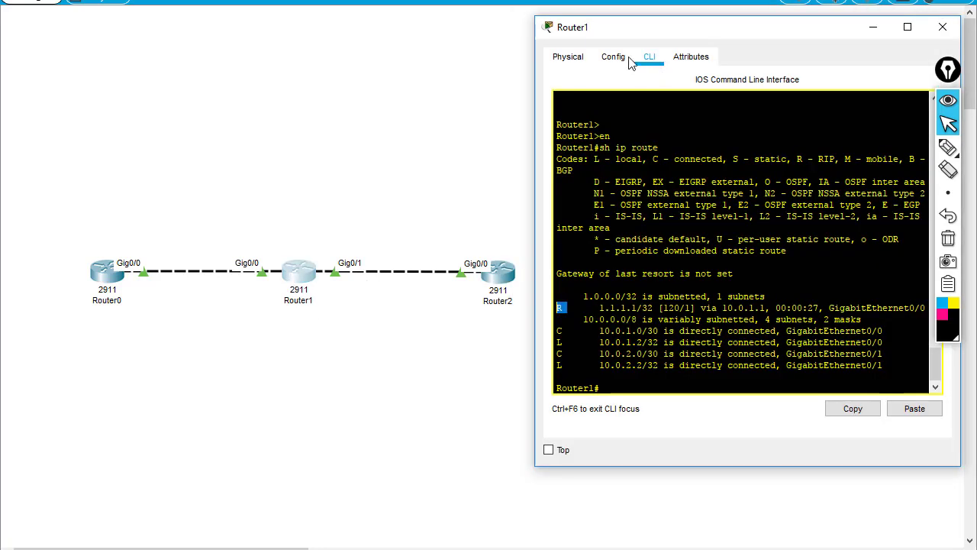
pyautogui.moveTo(631, 38); pyautogui.dragTo(661, 31)
pyautogui.write('conf t')
pyautogui.press('Return')
pyautogui.write('route ')
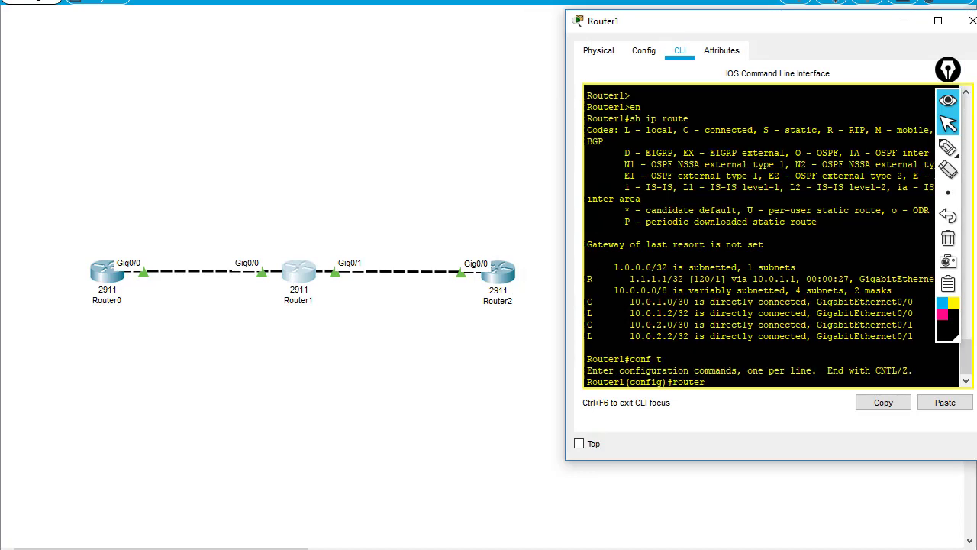
pyautogui.write(' rip')
pyautogui.press('Return')
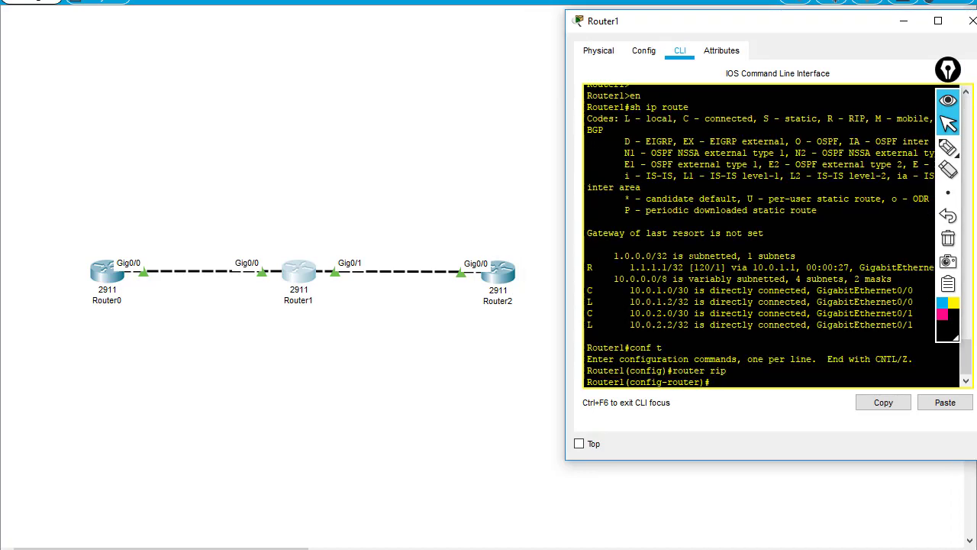
# - Set passive-interface g0/1 under RIP, end configuration, and close Router1's console
pyautogui.write('pass')
pyautogui.press('Tab')
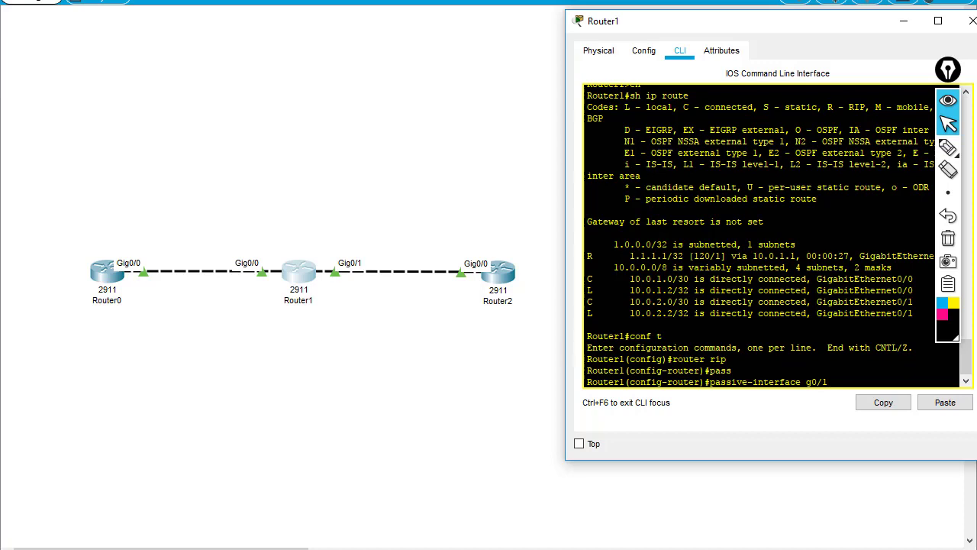
pyautogui.write('g0/1')
pyautogui.press('Return')
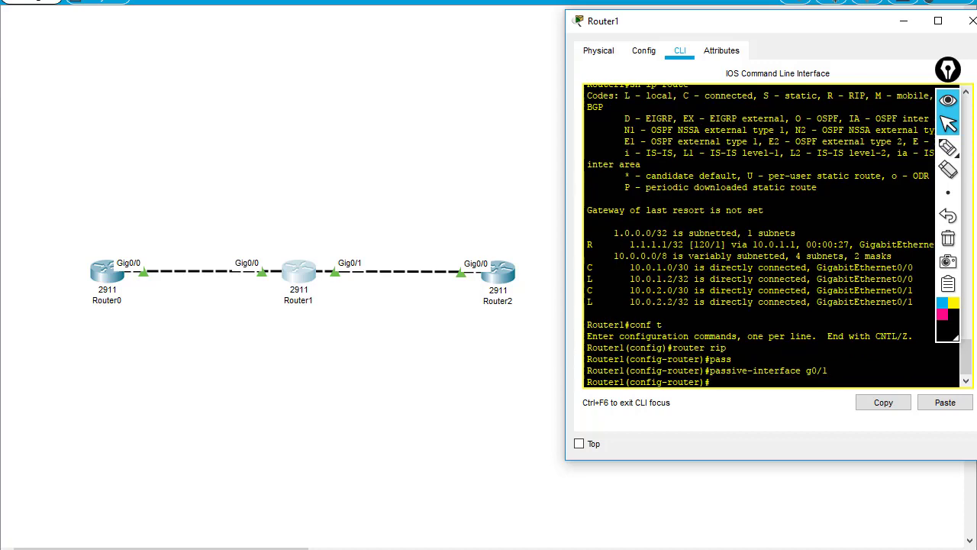
pyautogui.write('end')
pyautogui.press('Return')
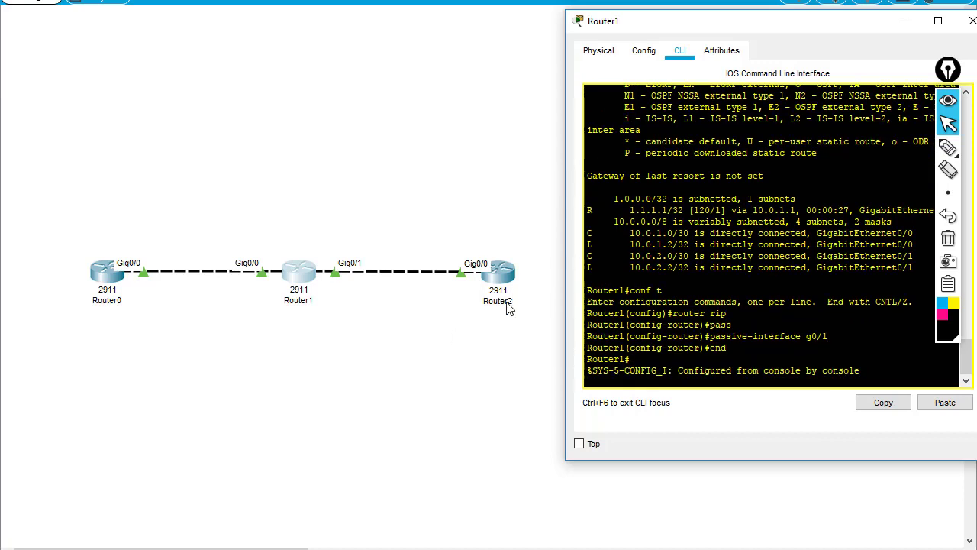
pyautogui.click(459, 409)
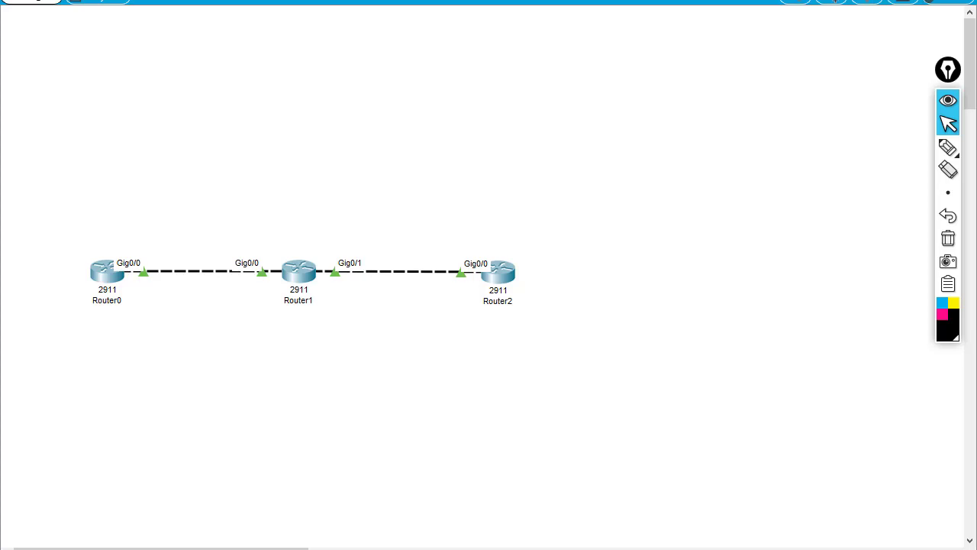
pyautogui.click(501, 275)
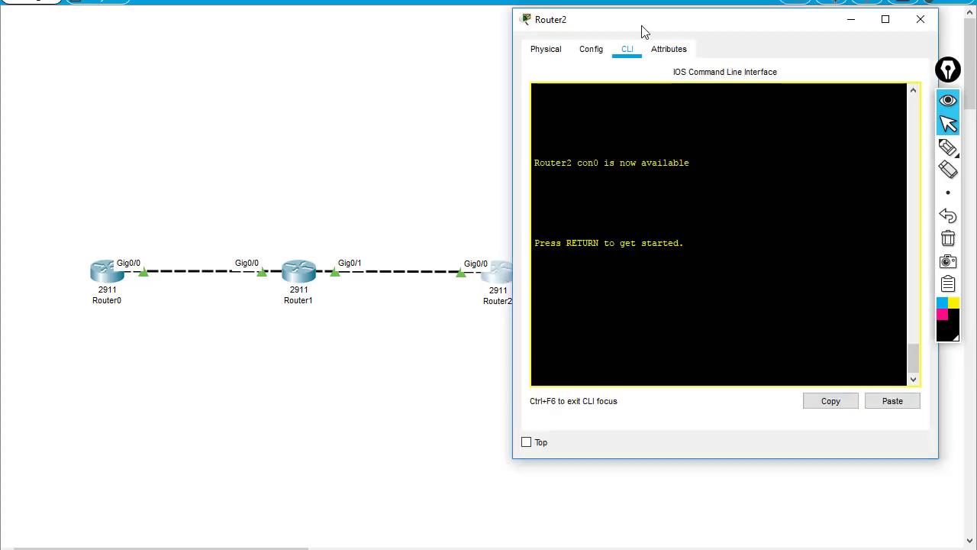
pyautogui.moveTo(643, 32); pyautogui.dragTo(680, 26)
pyautogui.moveTo(620, 21); pyautogui.dragTo(608, 25)
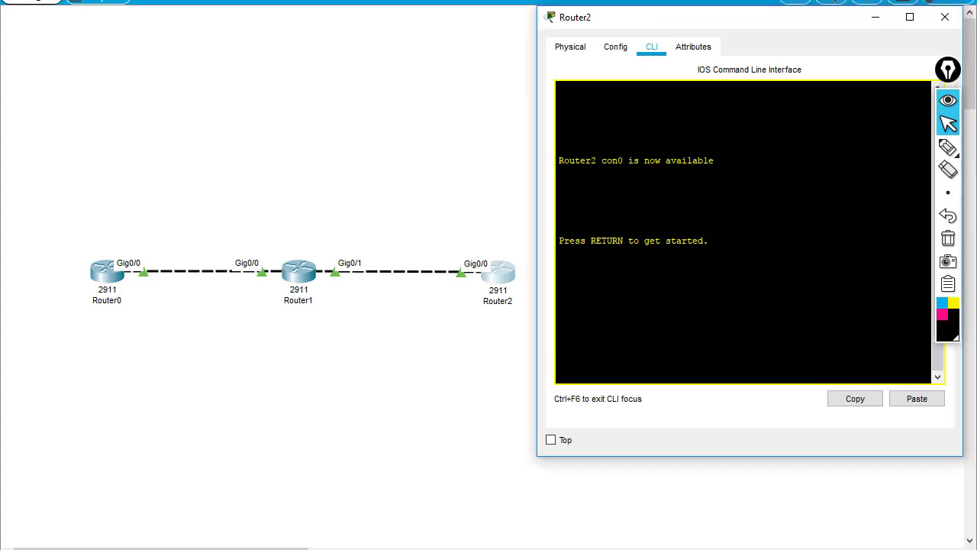
pyautogui.press('Return')
pyautogui.scroll(6, 744, 229)
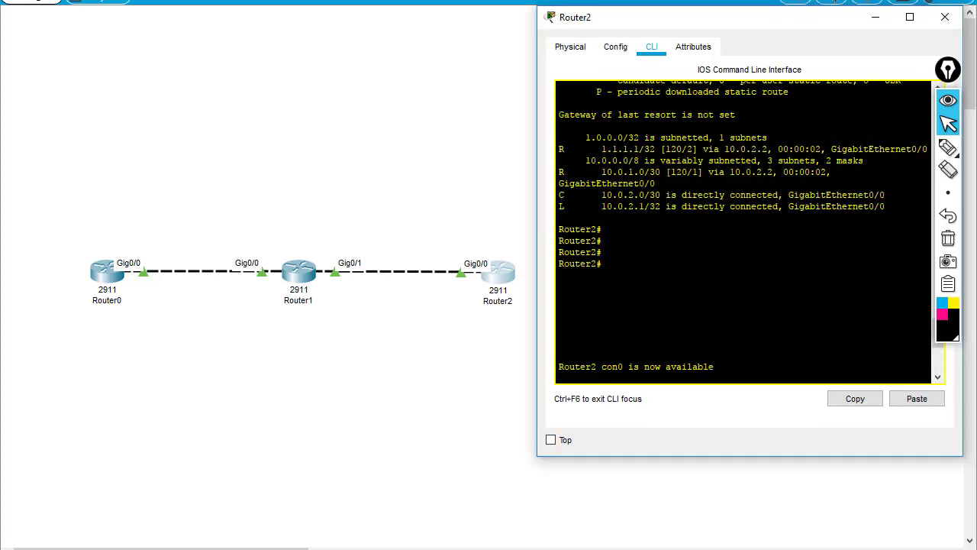
pyautogui.scroll(3, 745, 229)
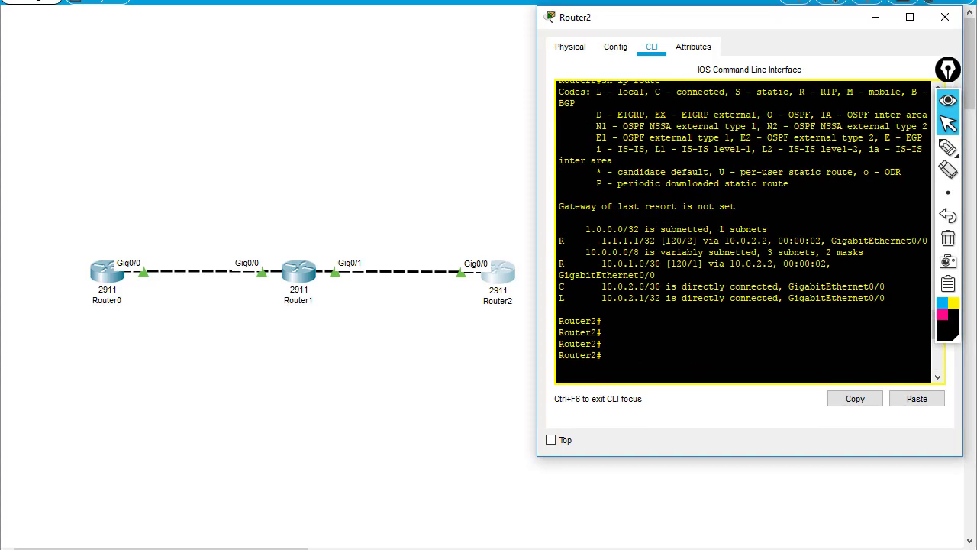
pyautogui.scroll(-8, 745, 229)
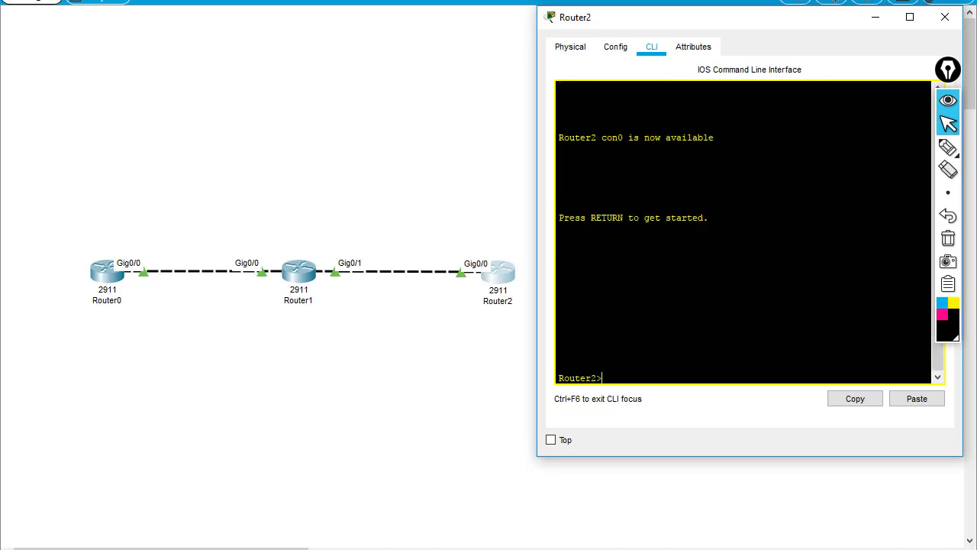
pyautogui.press('Return')
pyautogui.press('Return')
pyautogui.write('en')
pyautogui.press('Return')
pyautogui.write('sh ip route')
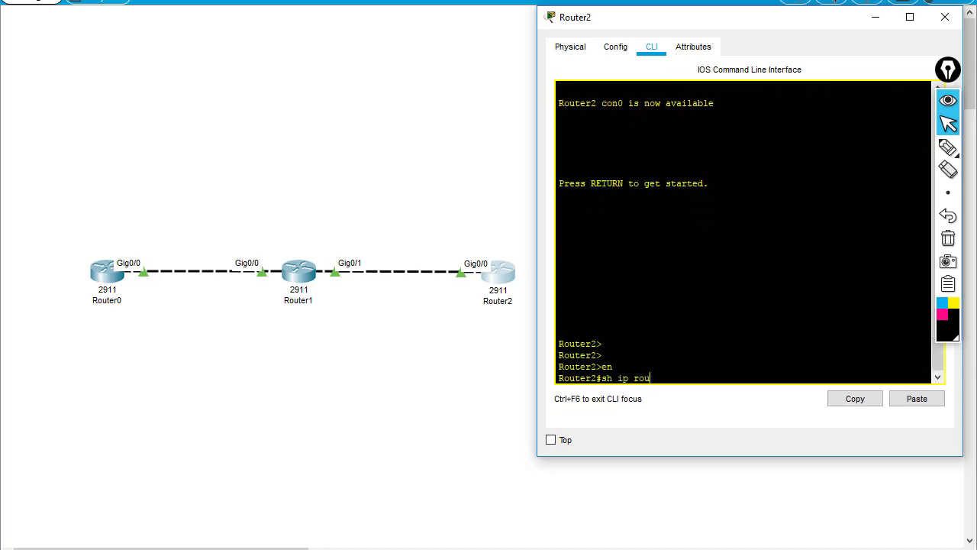
pyautogui.press('Return')
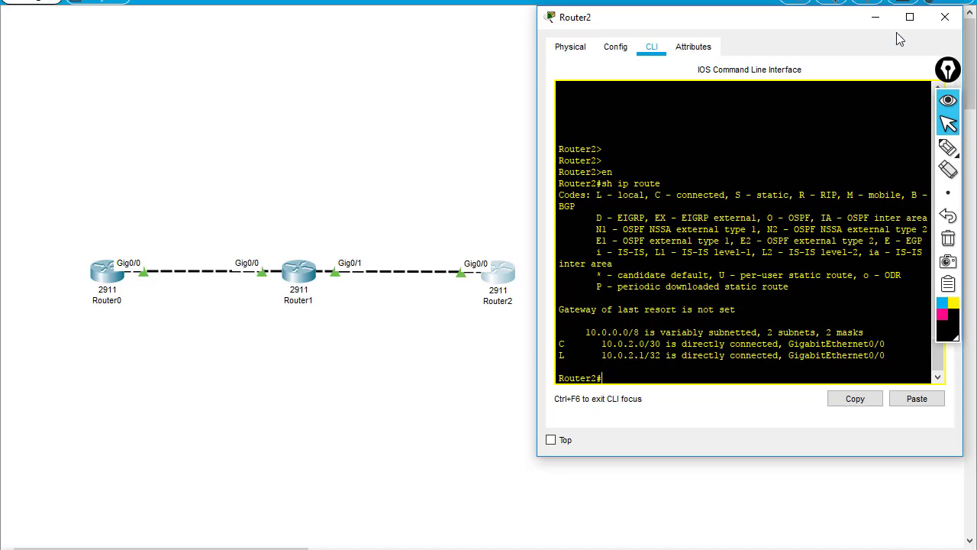
pyautogui.moveTo(814, 32); pyautogui.dragTo(794, 42)
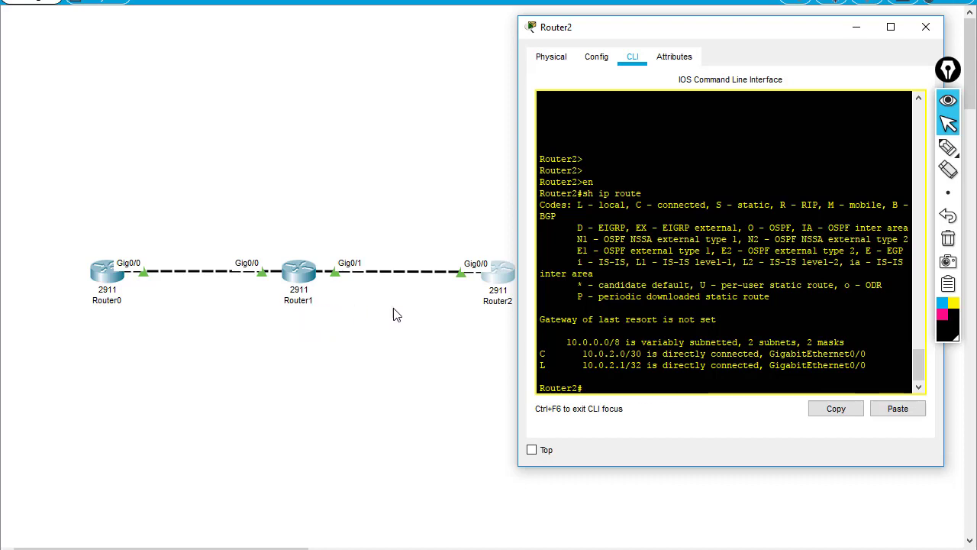
pyautogui.click(925, 27)
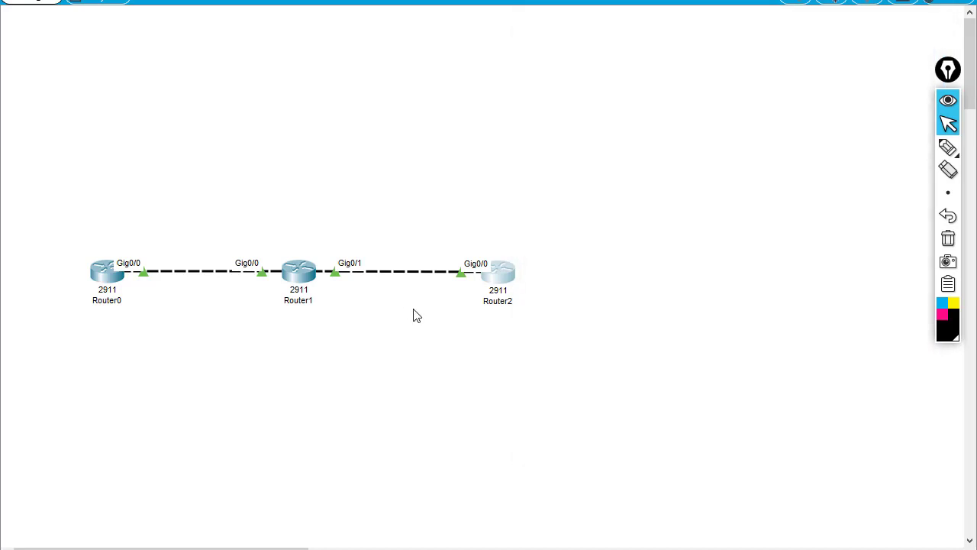